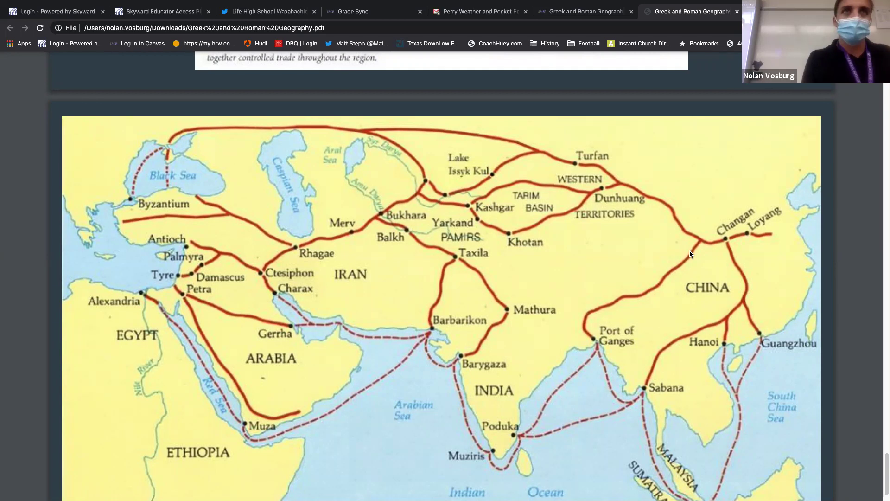
scroll(690, 254, down, 1)
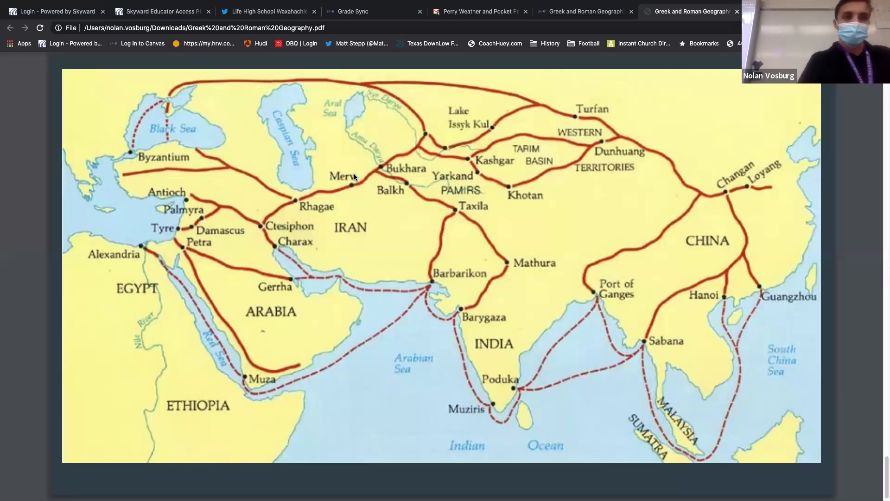
scroll(241, 39, up, 2)
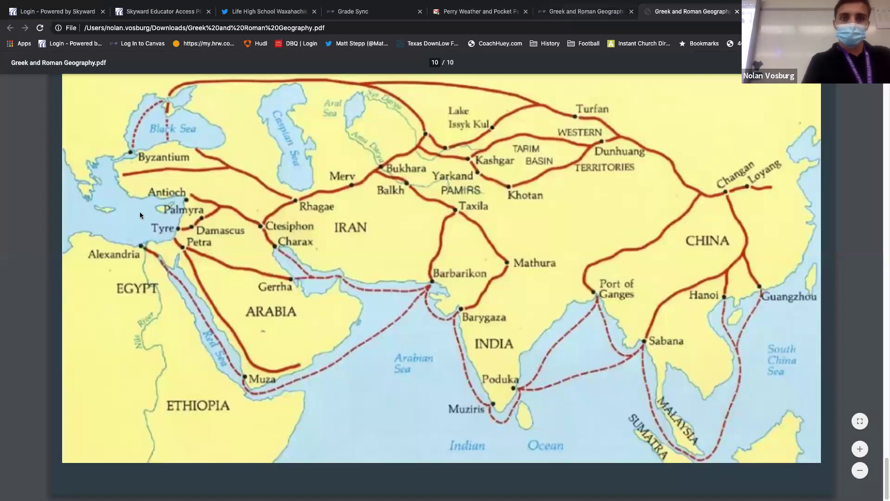
Switch to the Canvas course and publish the Geography writing assignment in the Chapter 5 & 6 Greek and Roman module.
click(583, 17)
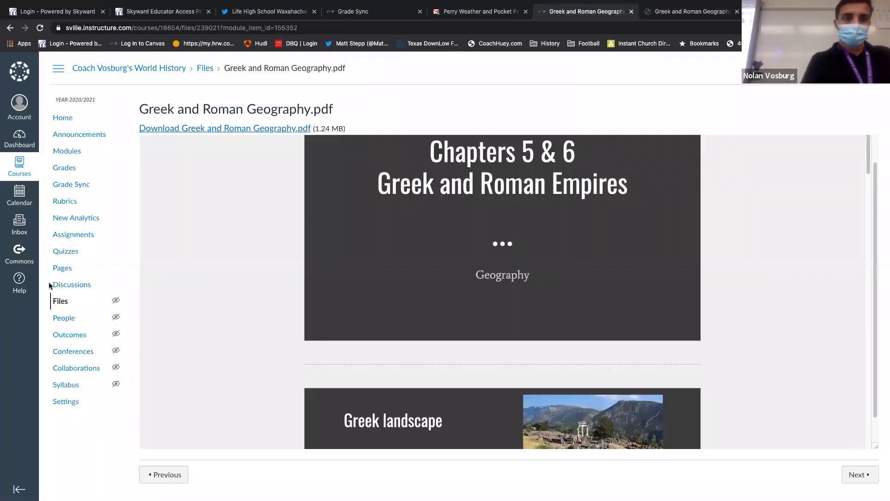
click(74, 157)
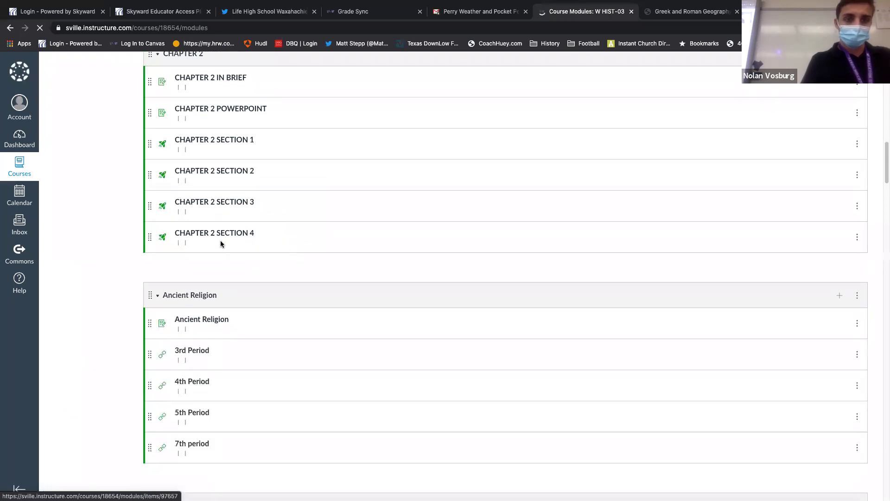
scroll(220, 240, down, 13)
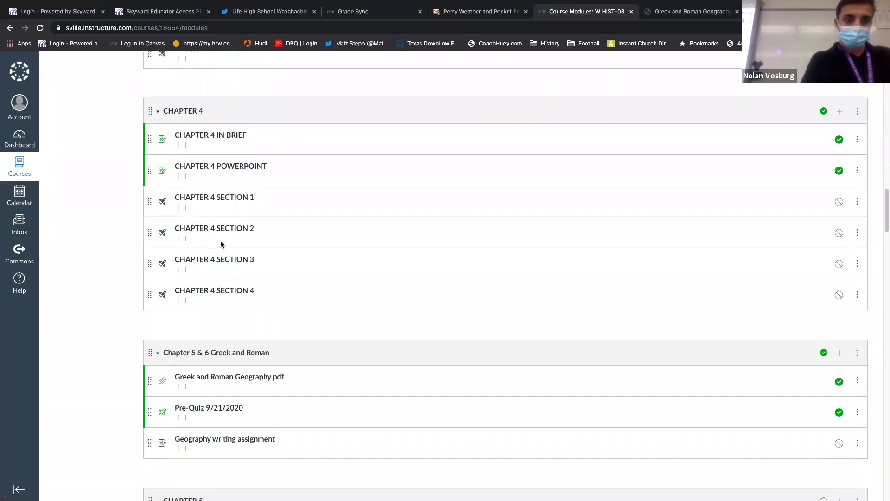
scroll(835, 221, down, 5)
click(840, 211)
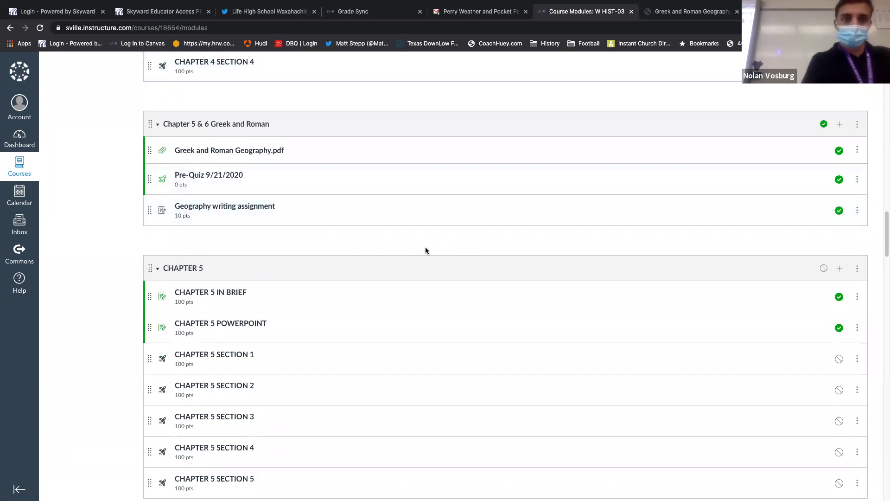
Reload the course modules and open the Geography writing assignment from the Chapter 5 & 6 Greek and Roman module.
click(40, 28)
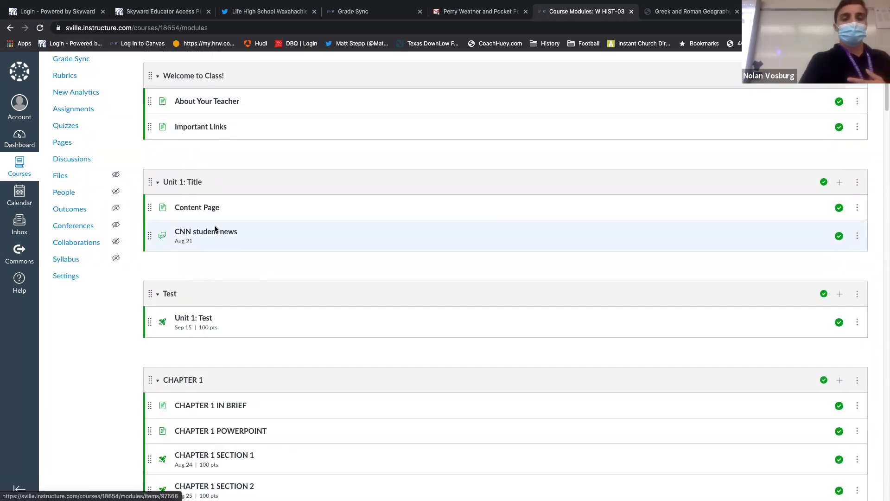
scroll(215, 228, down, 9)
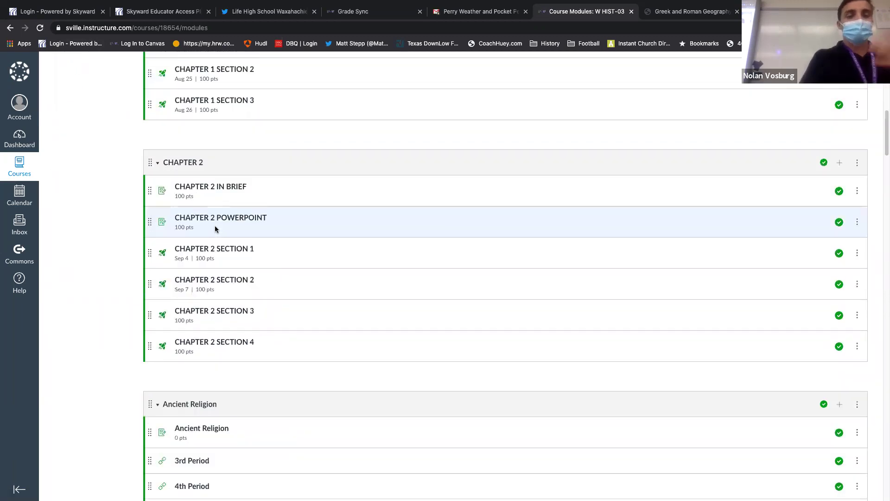
scroll(215, 228, down, 15)
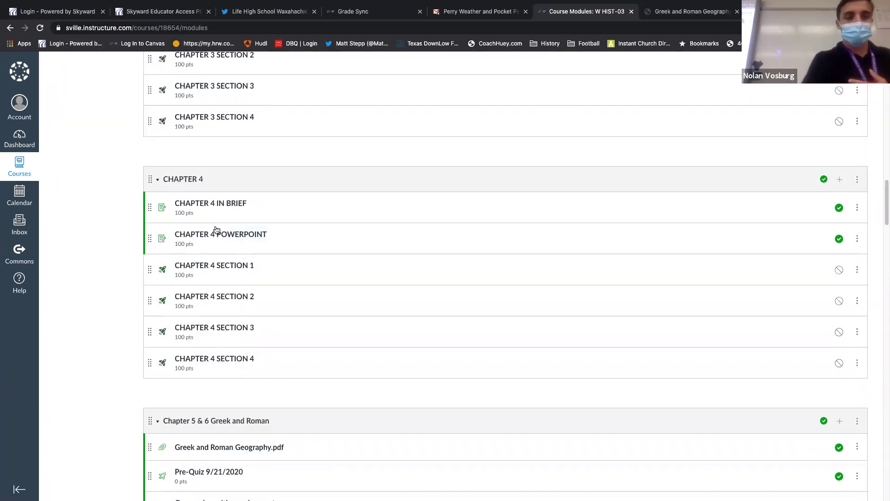
scroll(216, 229, down, 2)
scroll(216, 312, down, 2)
click(217, 310)
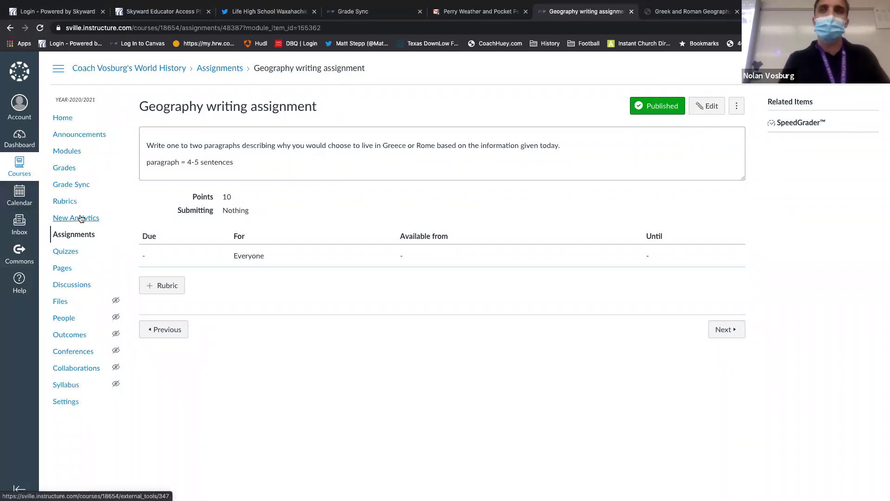
Look through the course's assignment list and open the Geography writing assignment from the Assignments group.
click(77, 241)
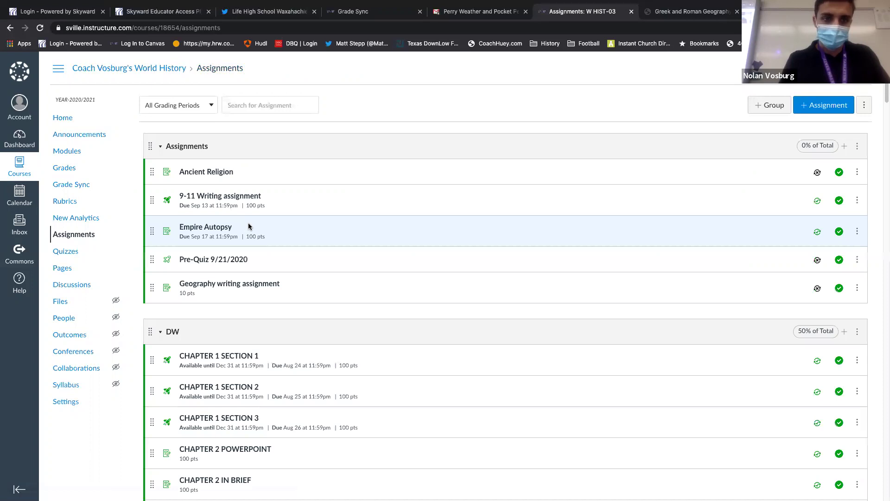
scroll(249, 227, down, 1)
scroll(248, 225, down, 2)
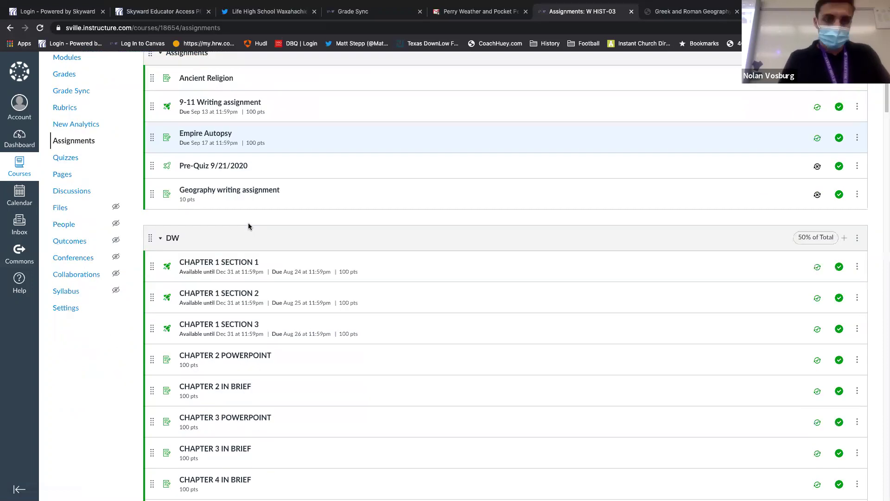
scroll(248, 226, down, 10)
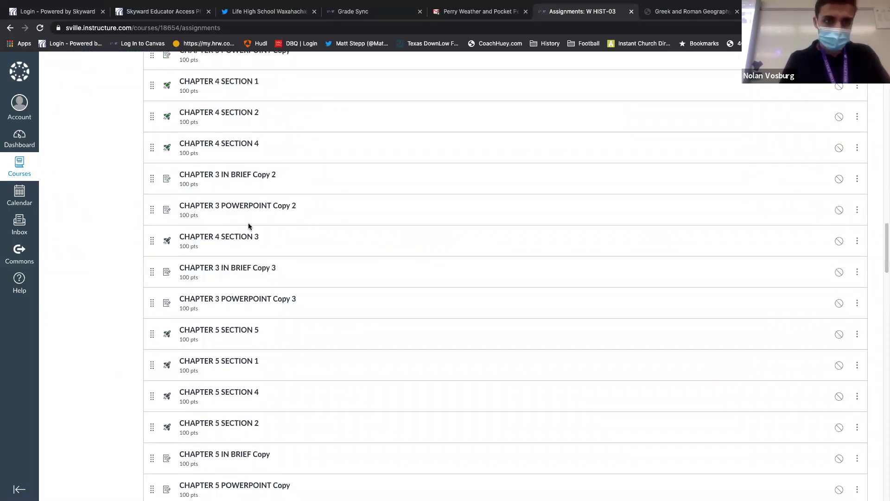
scroll(249, 284, up, 5)
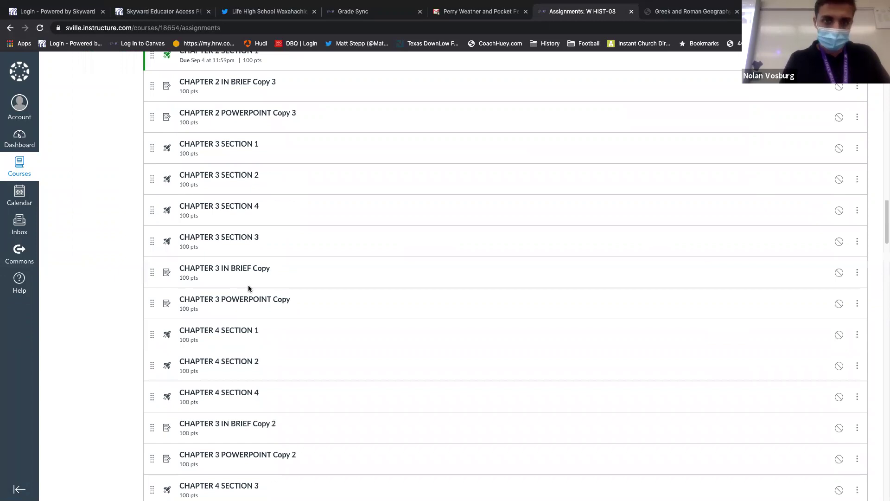
scroll(240, 297, up, 10)
click(246, 299)
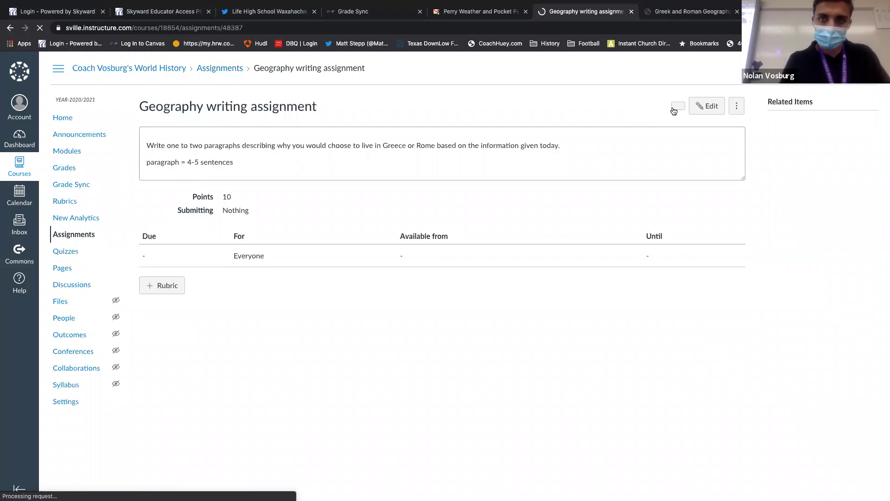
Open the Geography writing assignment for editing and review its instructions, points, submission type and assignment dates.
click(709, 106)
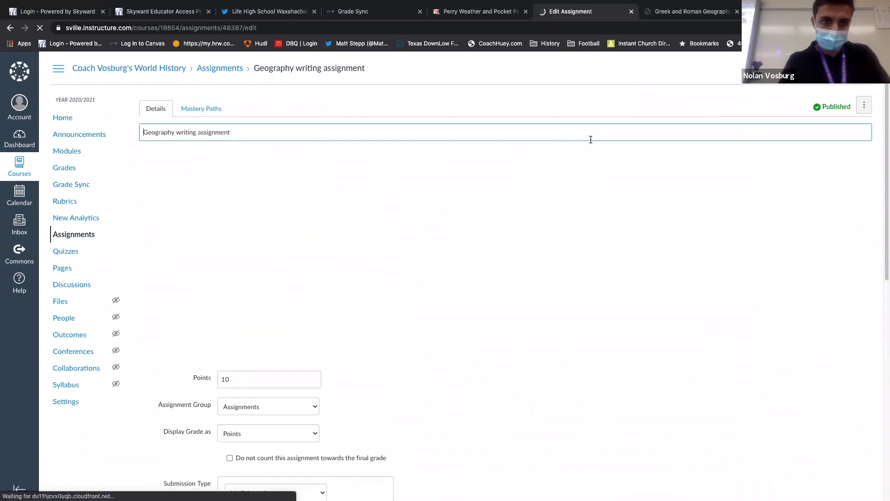
scroll(591, 139, down, 2)
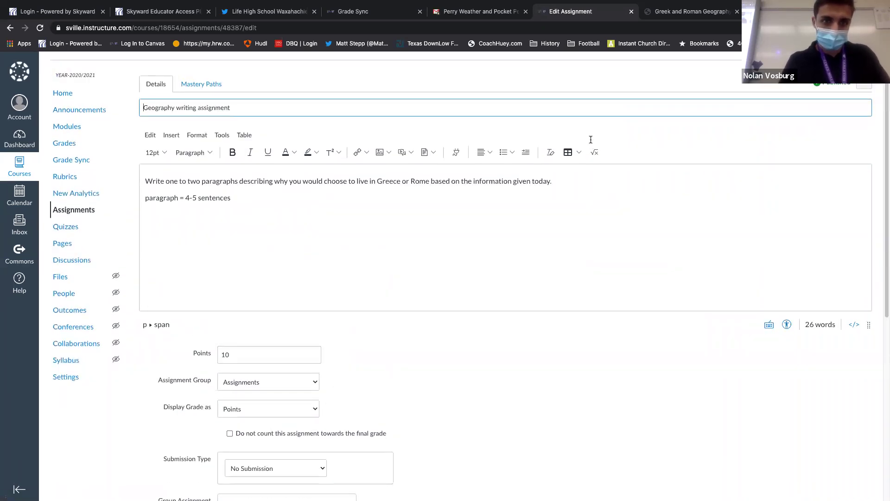
scroll(591, 141, down, 2)
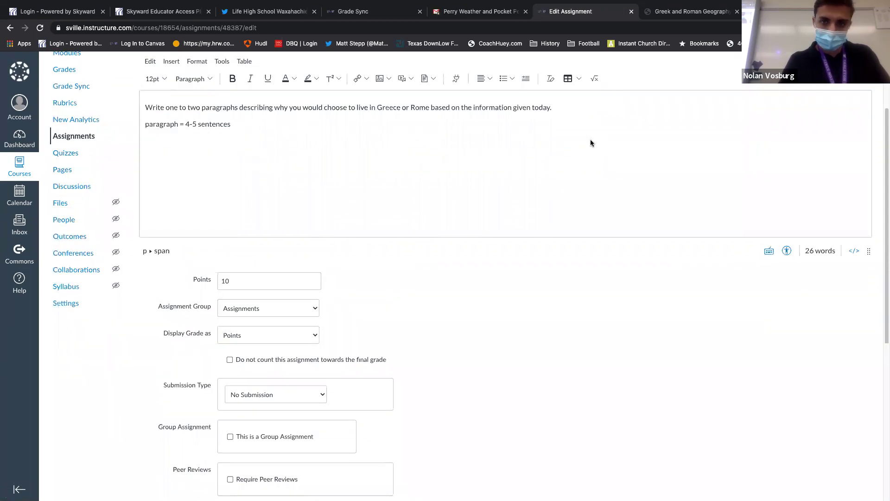
scroll(591, 140, down, 5)
scroll(599, 403, up, 6)
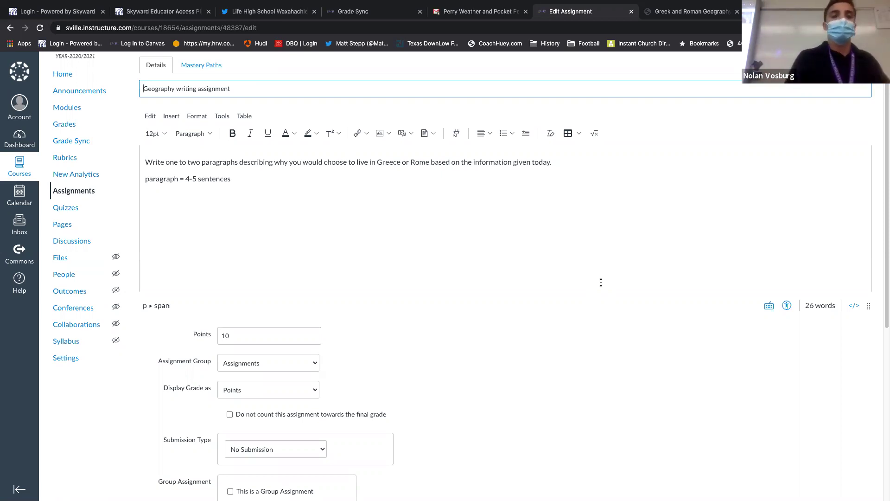
scroll(469, 313, down, 5)
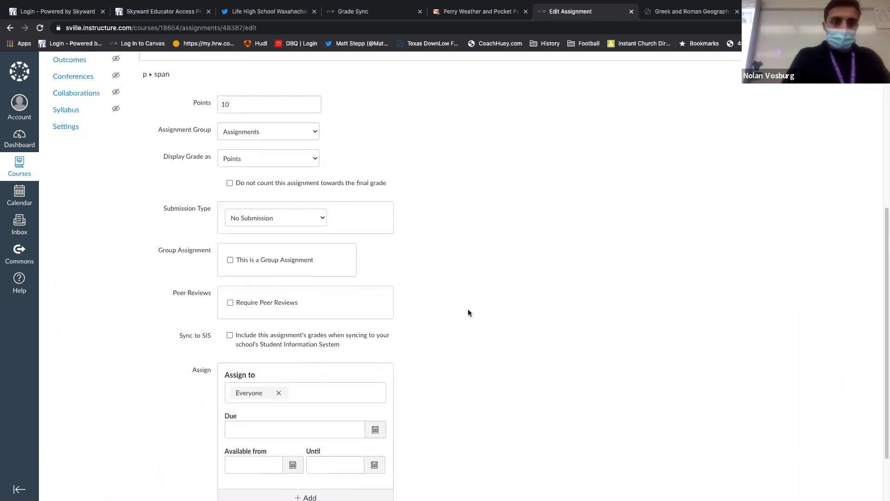
scroll(469, 310, up, 2)
scroll(469, 310, up, 4)
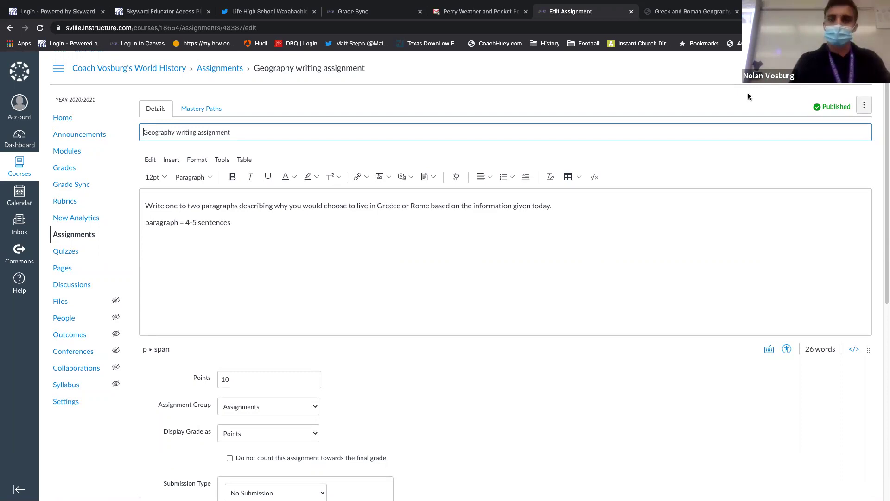
Leave the assignment editor without saving and look through the chapter assignments in the course's assignment list.
click(72, 235)
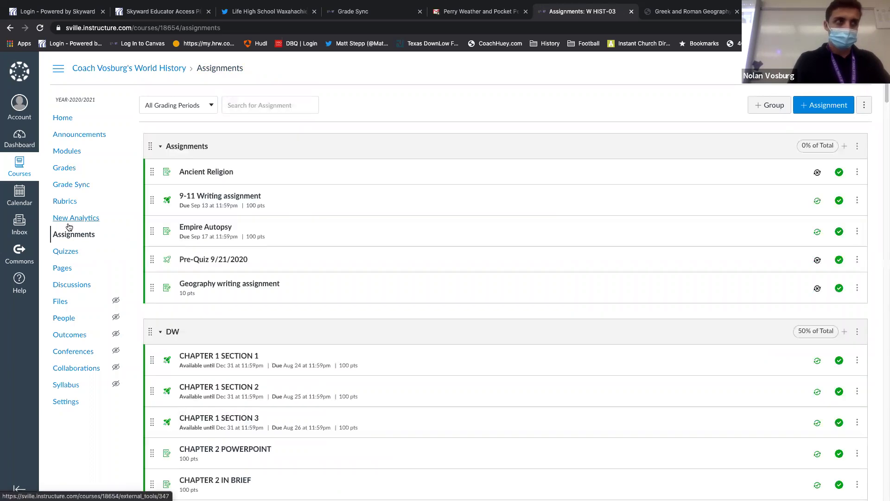
scroll(194, 286, down, 1)
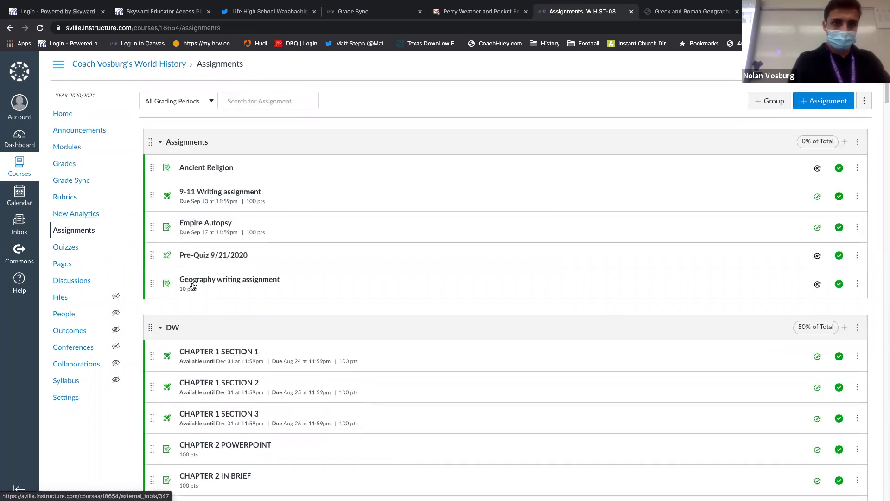
scroll(194, 286, down, 10)
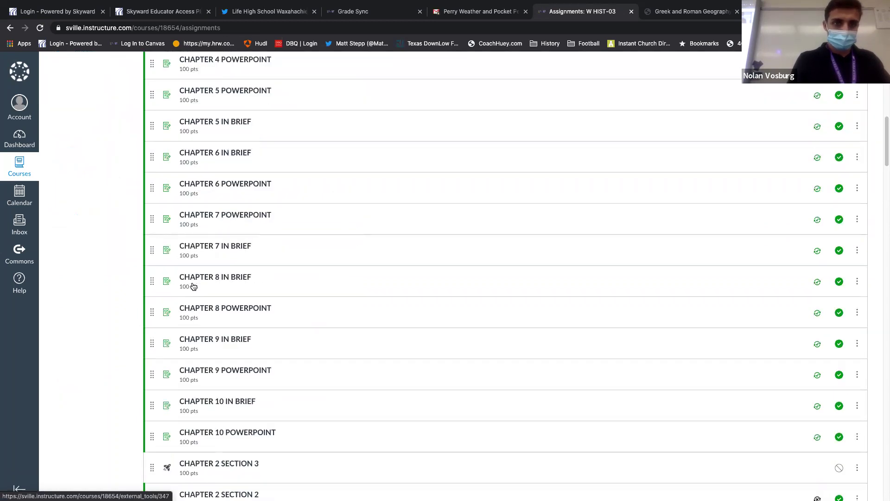
scroll(193, 286, down, 10)
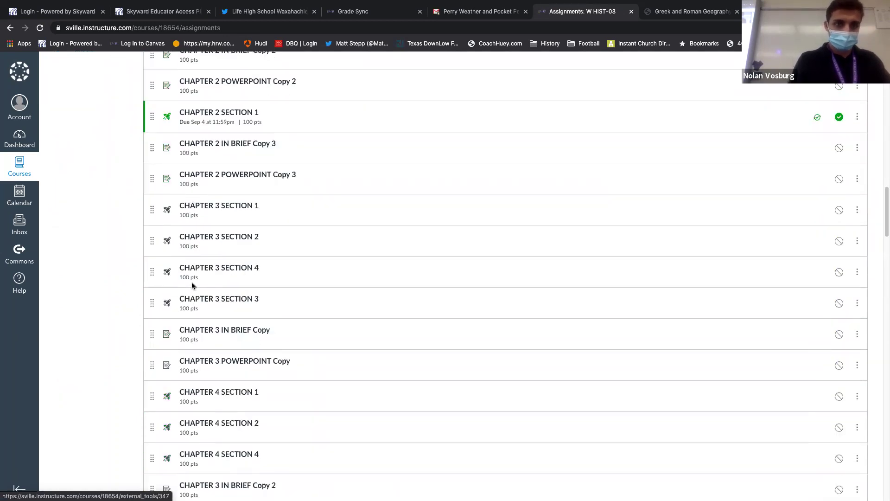
scroll(192, 282, down, 3)
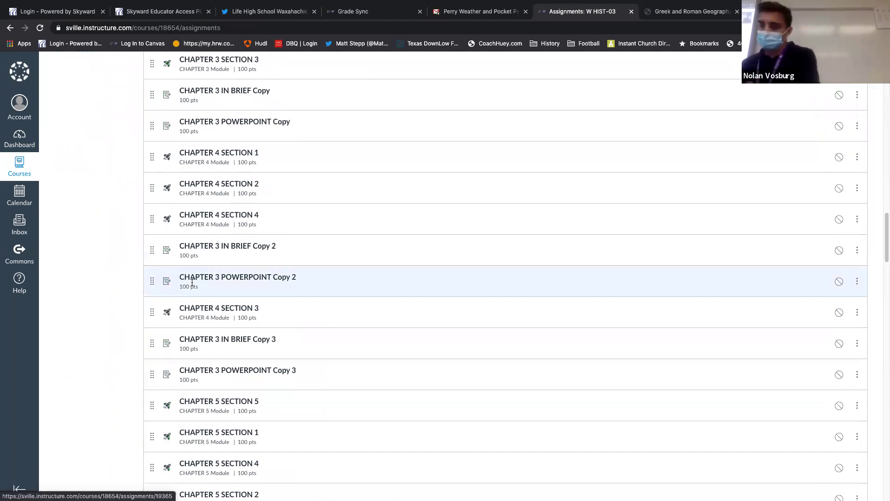